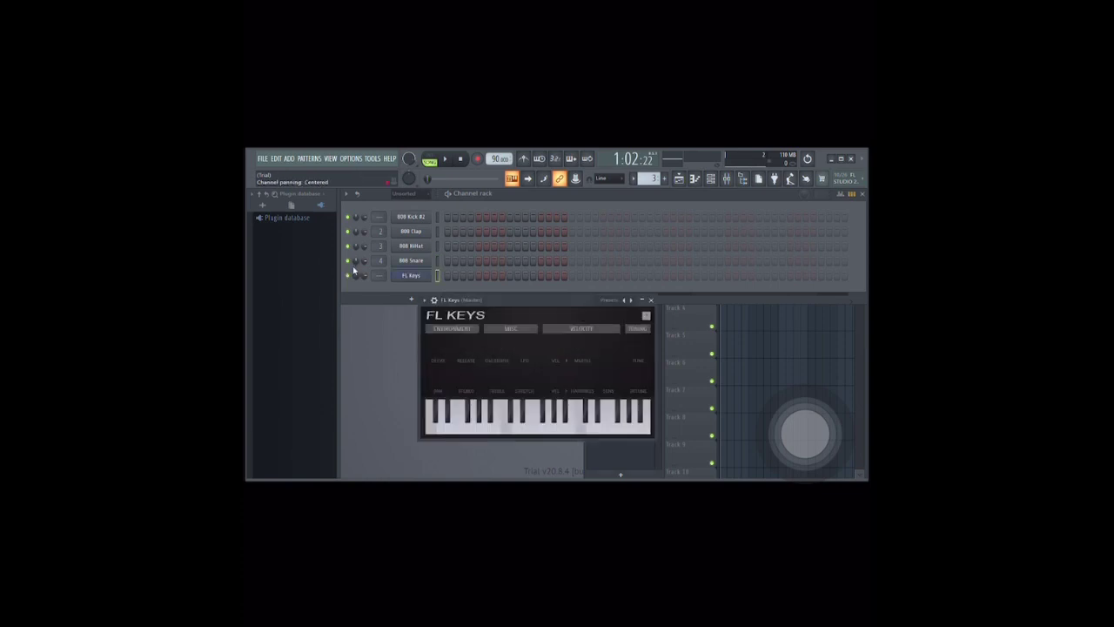
Step: Audition two FL Keys piano notes, close the plugin, and bring up the Playlist
click(474, 433)
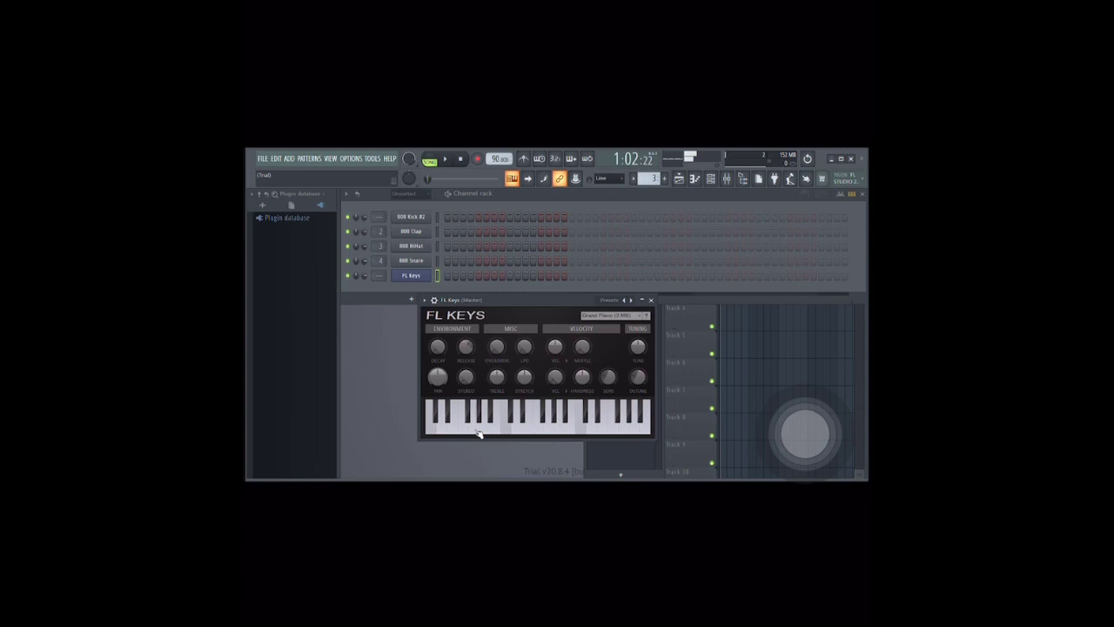
click(497, 432)
click(407, 277)
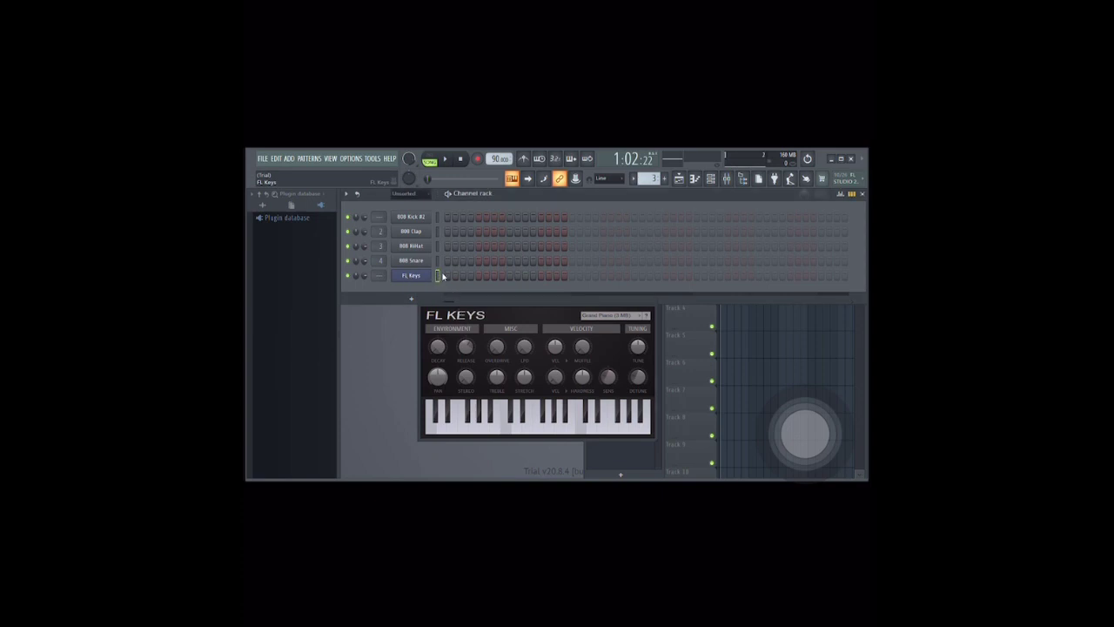
click(613, 459)
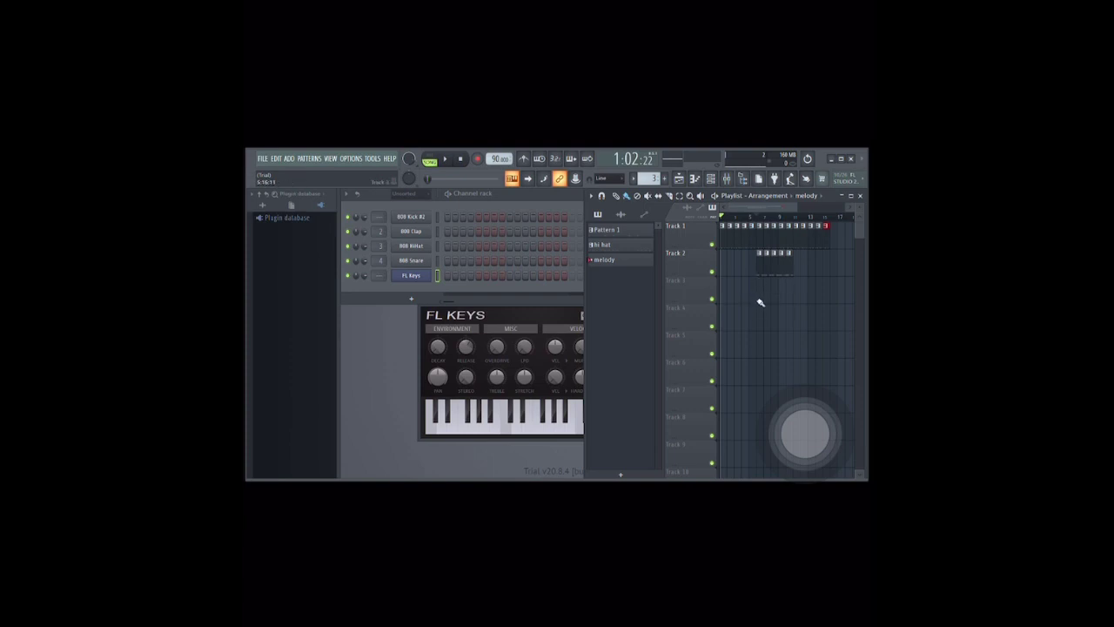
Step: Paint three melody pattern clips along Track 3 of the Playlist
click(760, 280)
click(781, 280)
click(728, 298)
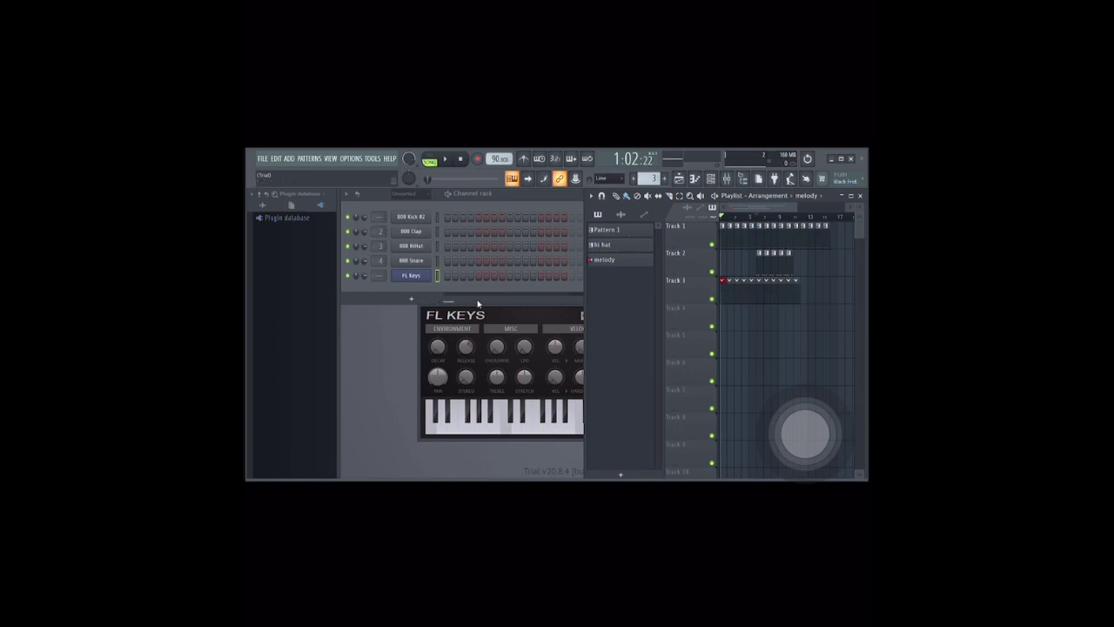
Step: Start song playback and bring the FL Keys plugin and channel rack forward
click(446, 161)
click(501, 311)
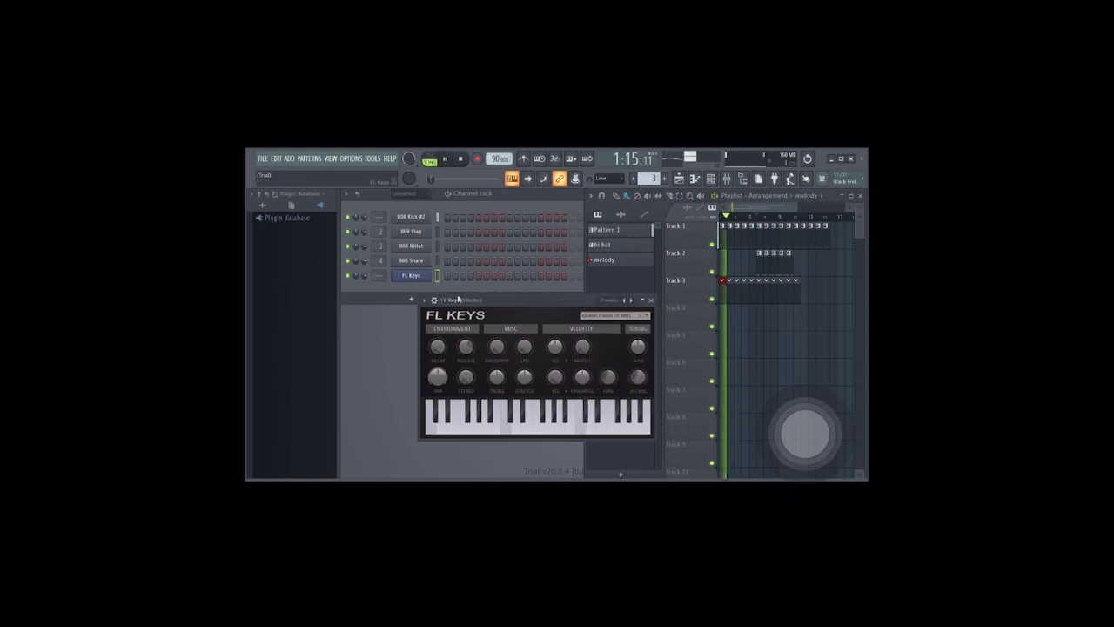
click(408, 281)
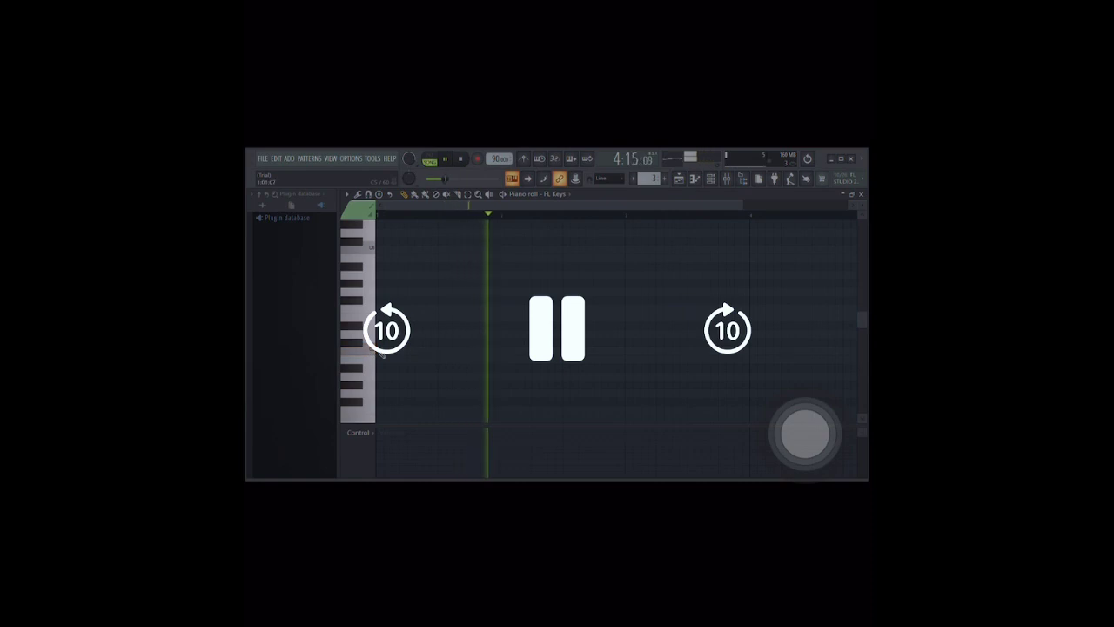
Step: Pencil a run of short FL Keys notes around C5, then pause playback
click(370, 350)
click(402, 344)
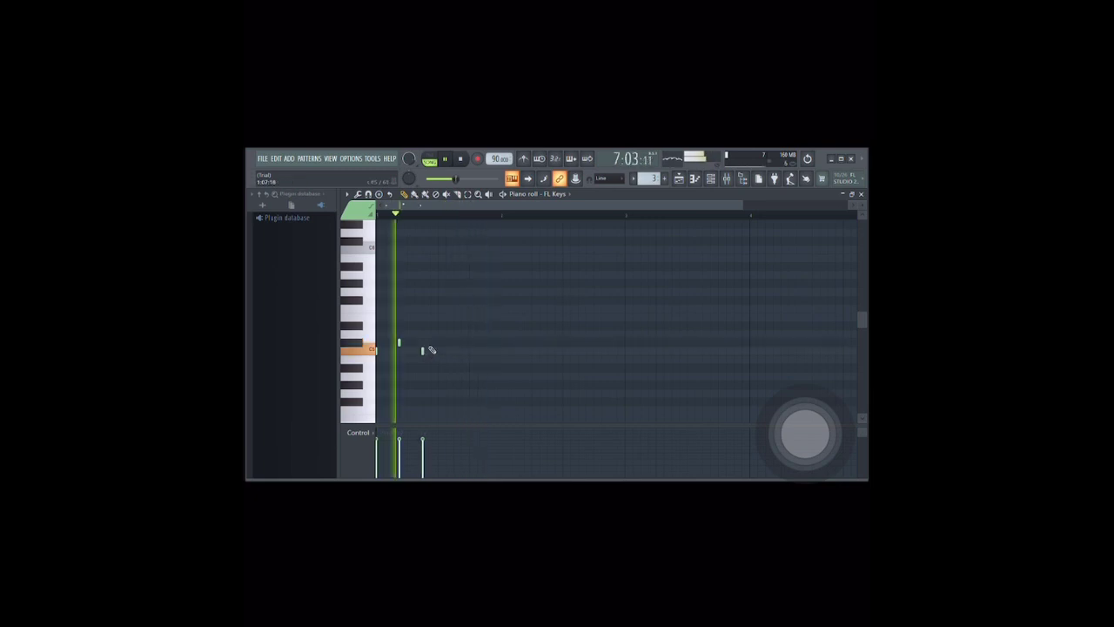
click(438, 343)
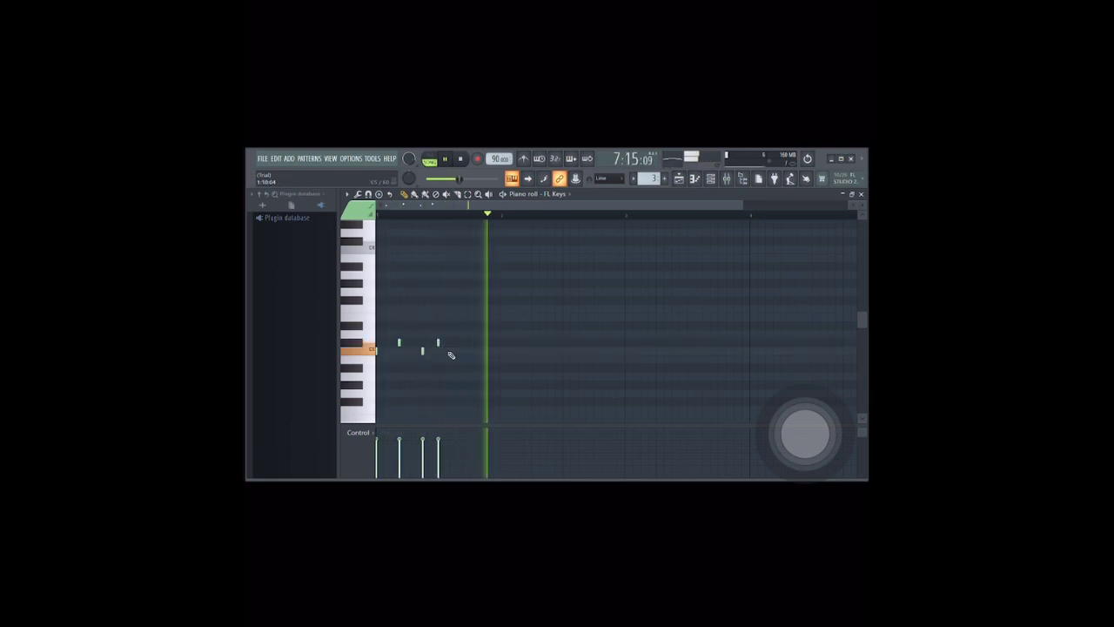
click(454, 351)
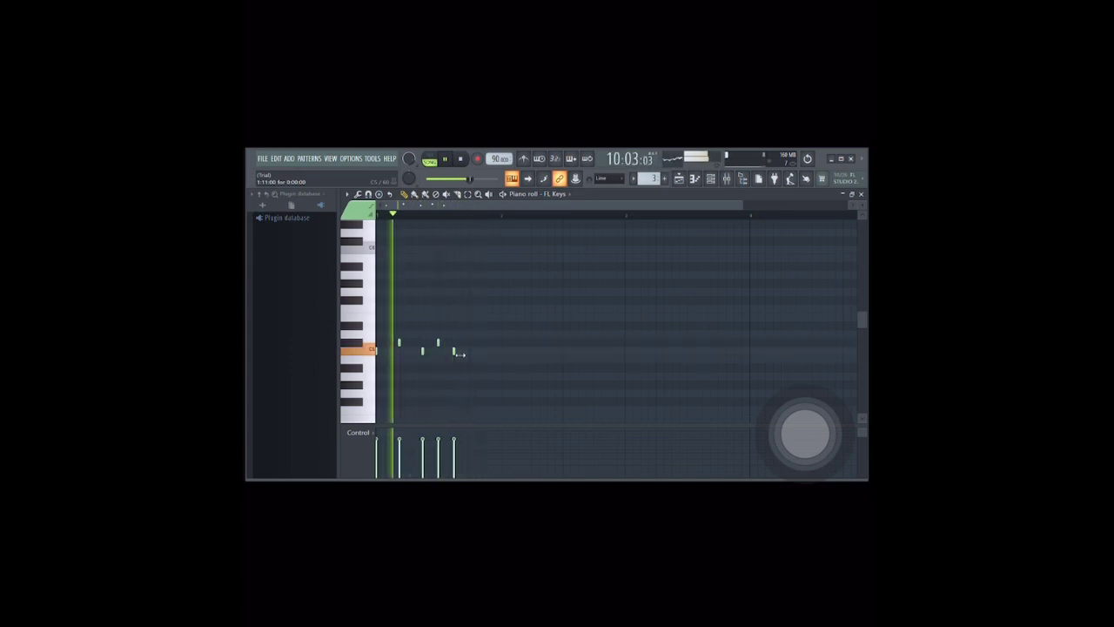
click(469, 342)
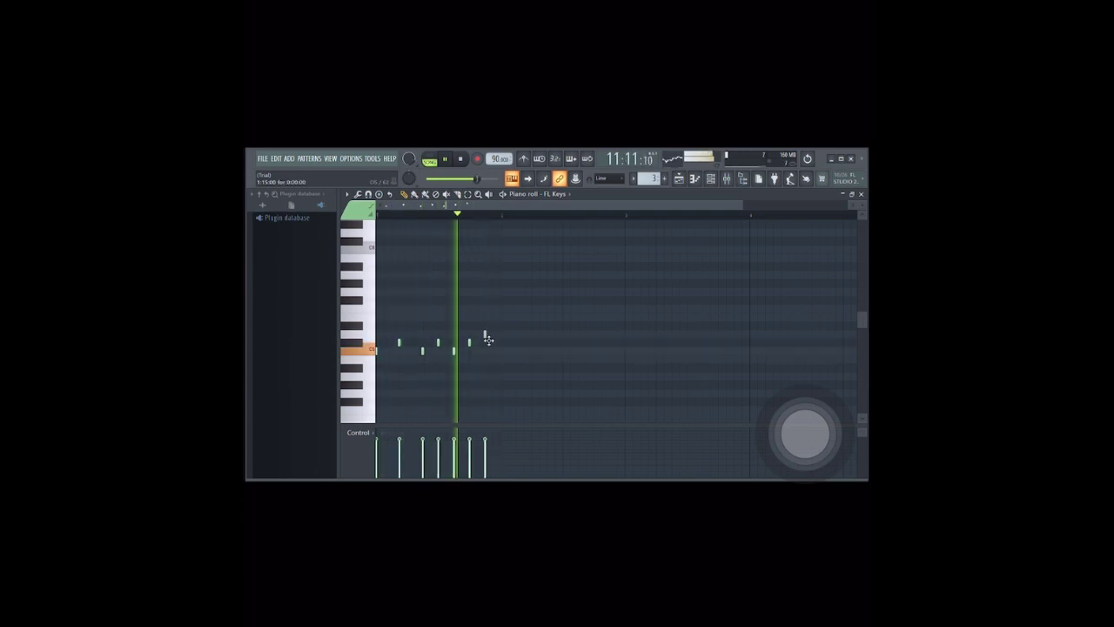
click(485, 334)
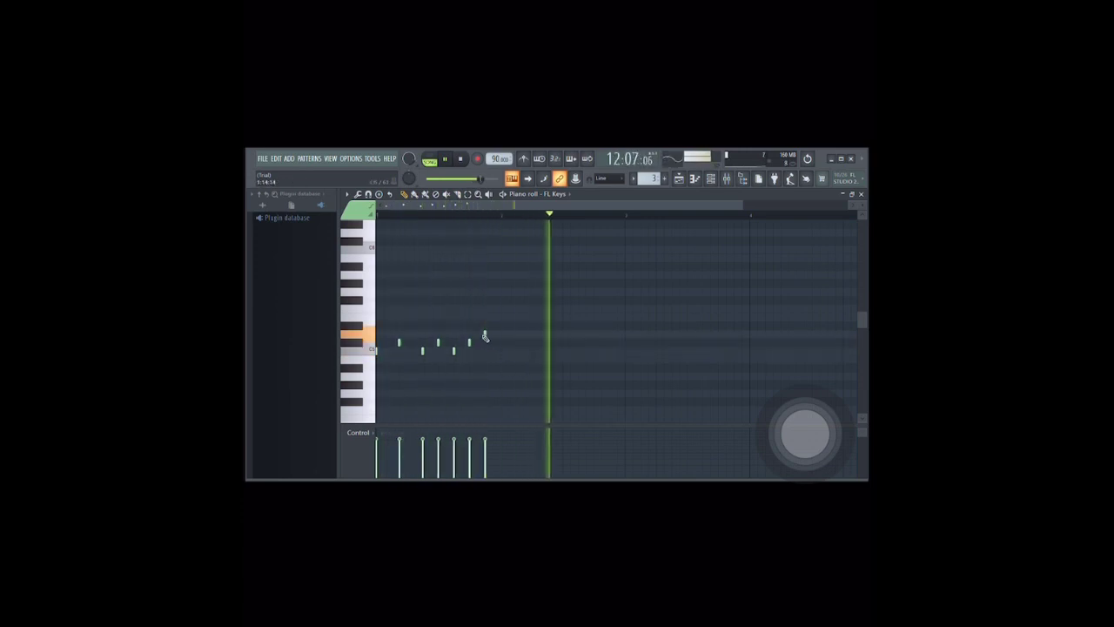
click(493, 350)
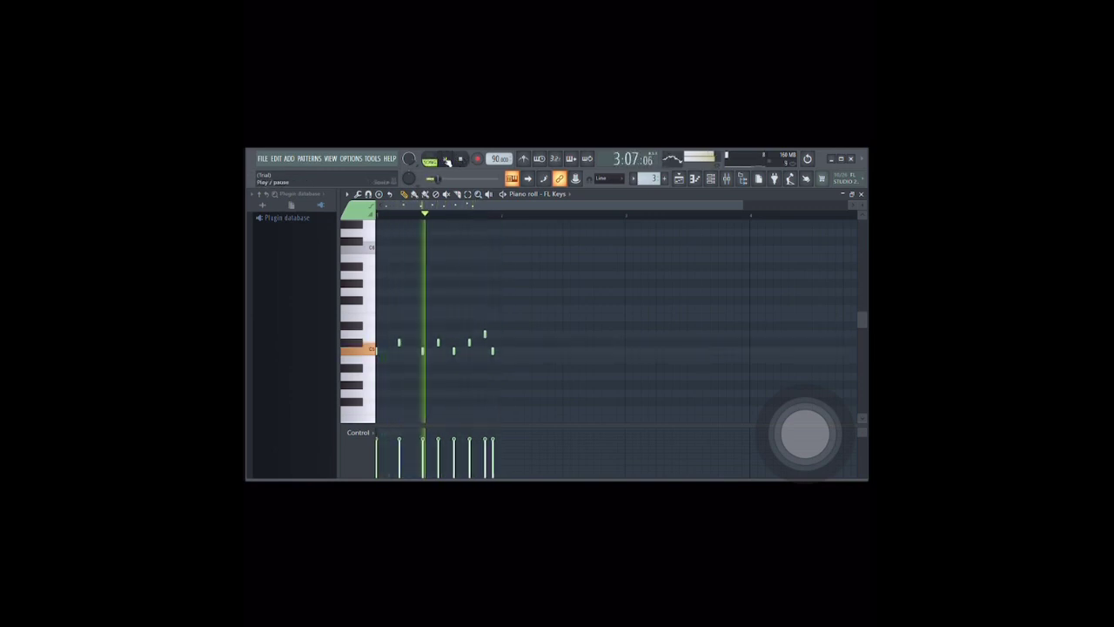
click(444, 161)
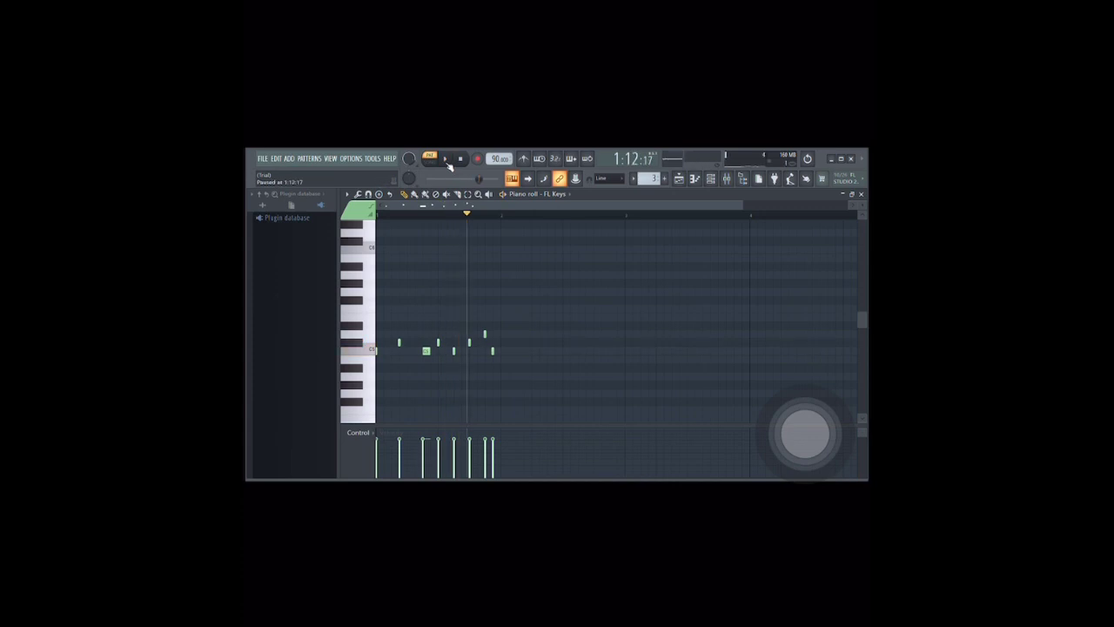
Step: Switch to SONG mode, close the piano roll, and play the arrangement in the Playlist
click(429, 157)
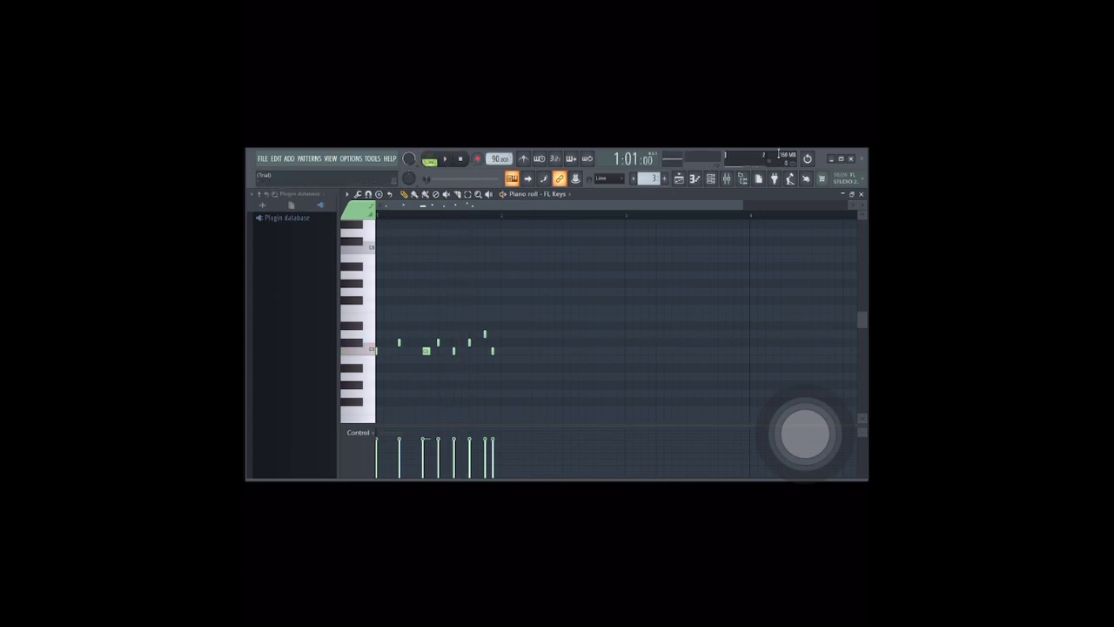
click(860, 194)
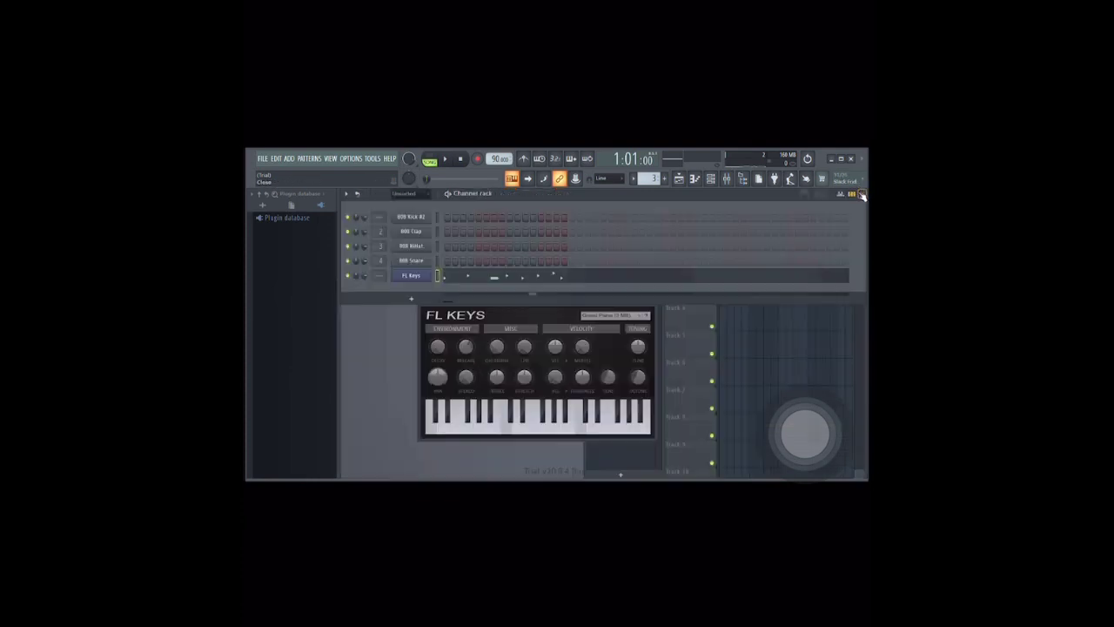
click(639, 461)
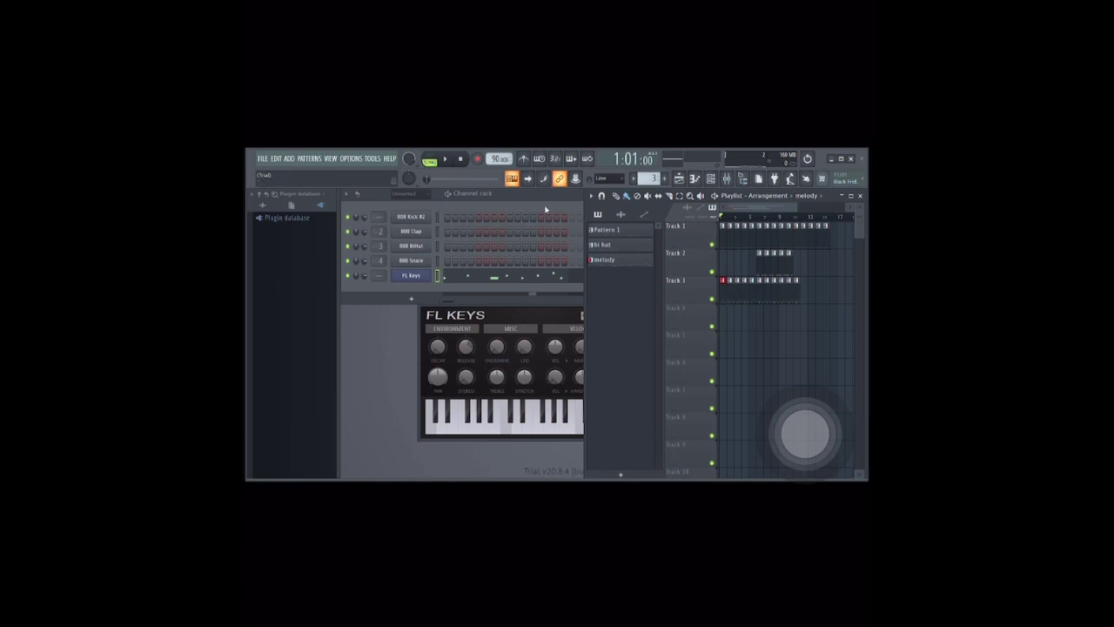
click(446, 159)
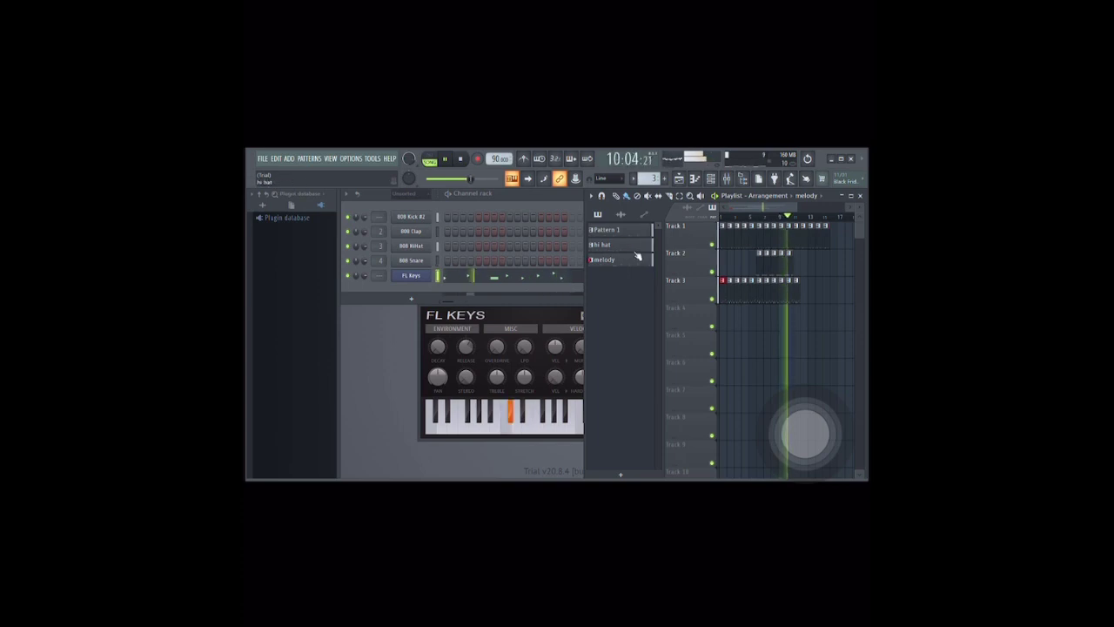
Step: Place hi hat clips ahead of the others on Track 2, then replay from near the start
click(445, 159)
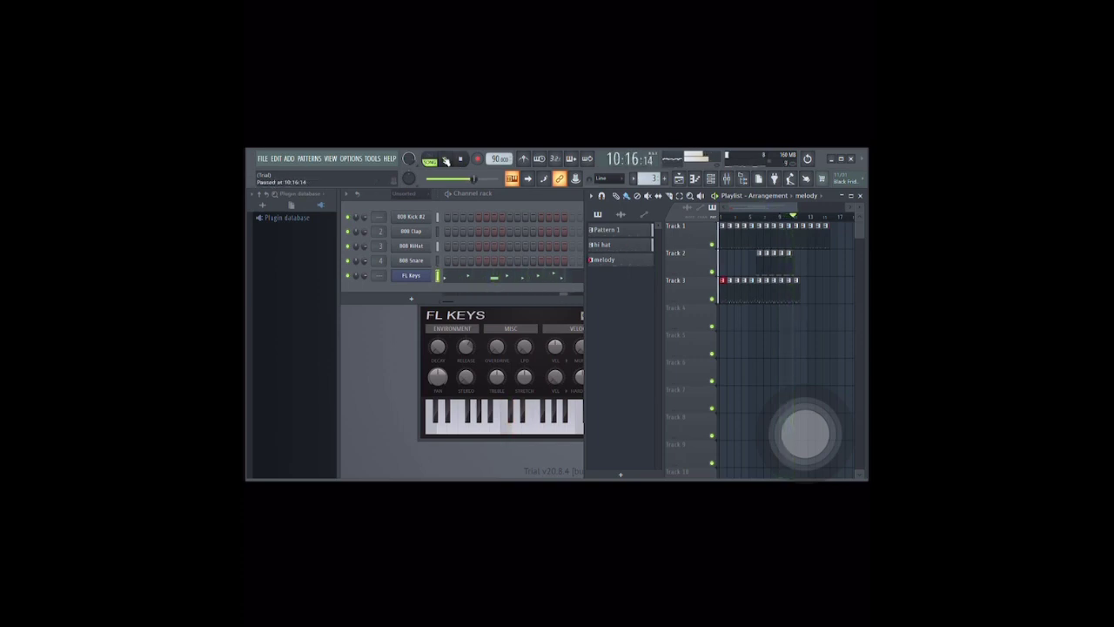
click(613, 245)
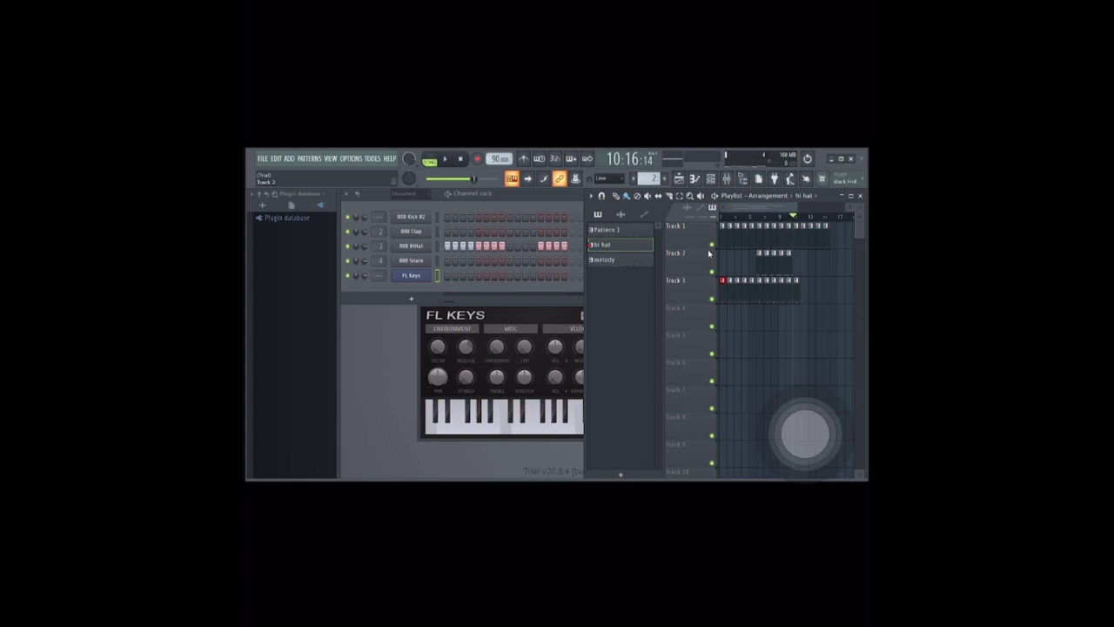
click(796, 252)
key(ctrl+z)
click(751, 253)
click(779, 219)
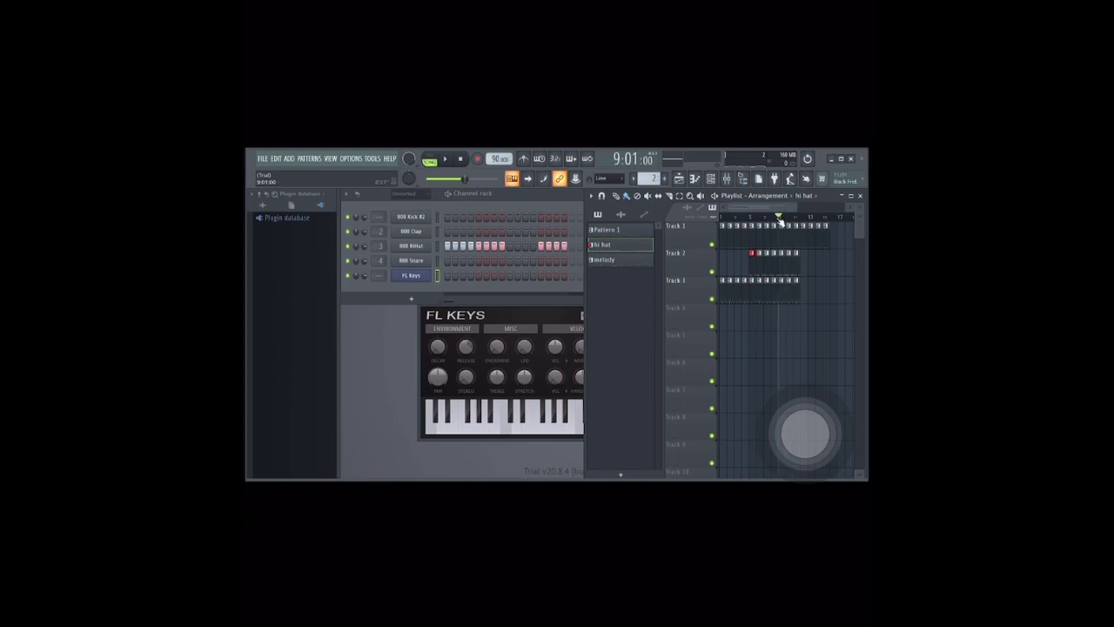
mouse_move(780, 223)
mouse_down()
mouse_move(716, 224)
mouse_move(745, 230)
mouse_up()
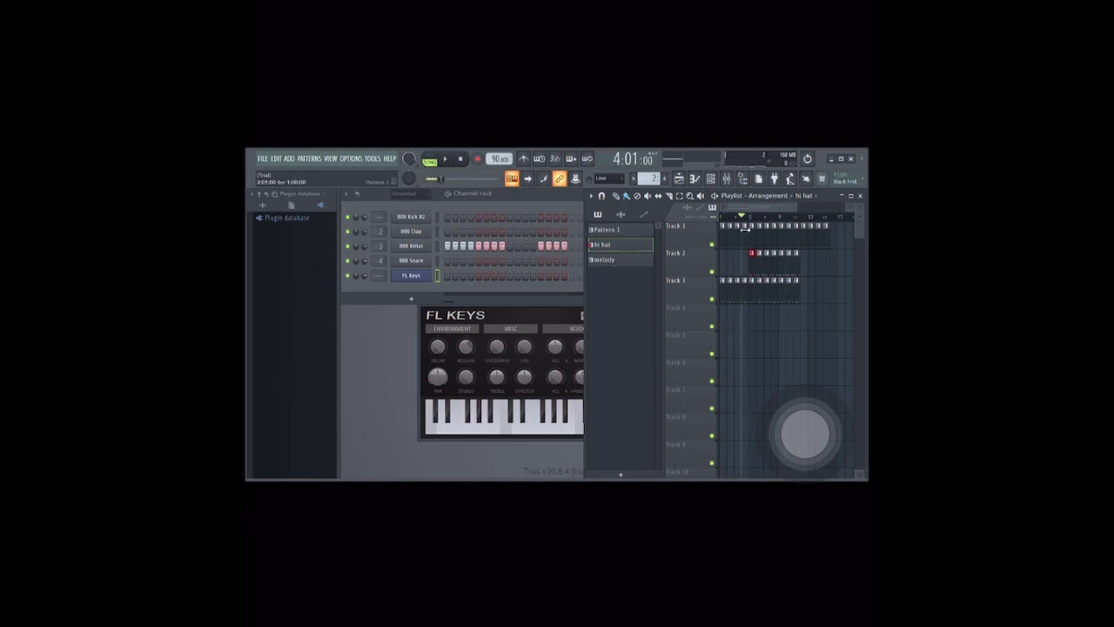
click(444, 160)
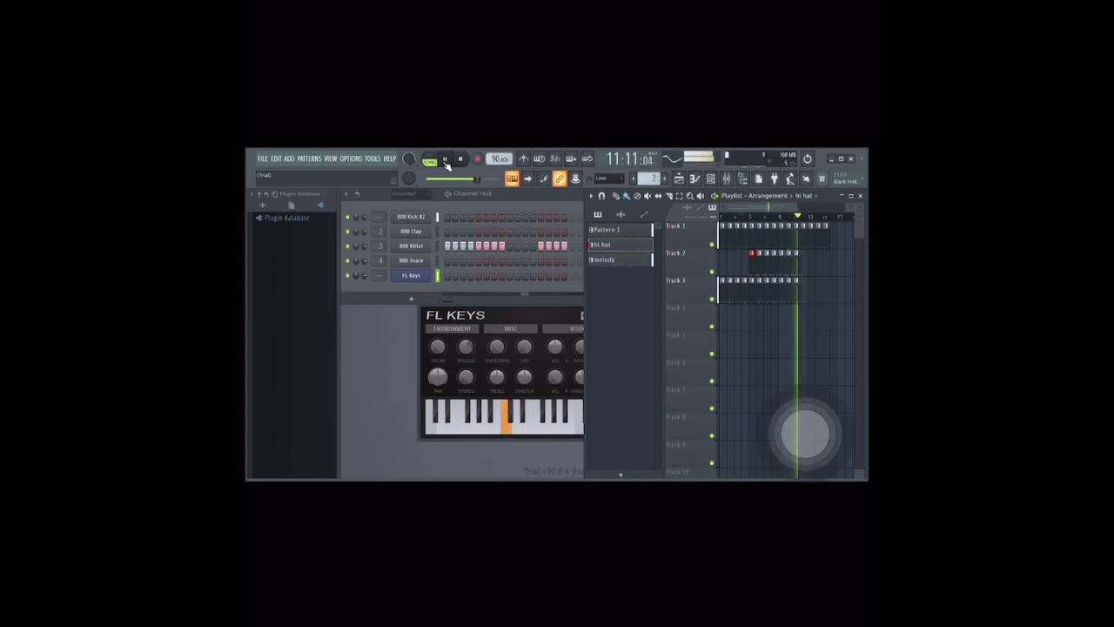
Step: Stop the song with the transport Pause button
click(445, 161)
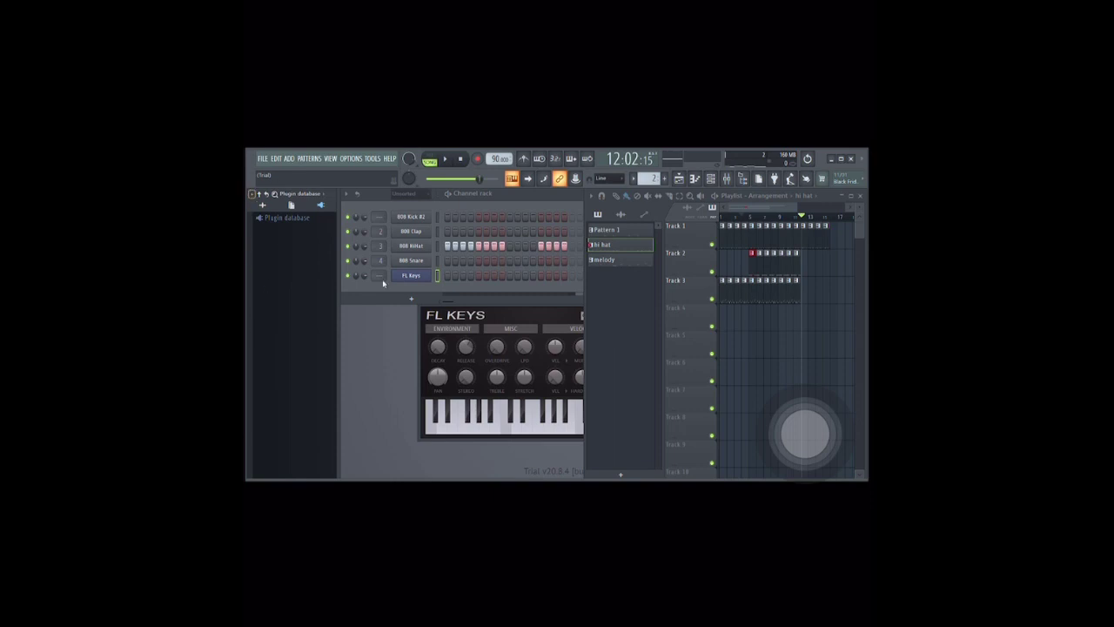
Step: Flip to the Channel rack with F6, then back to the Playlist with F5
key(F6)
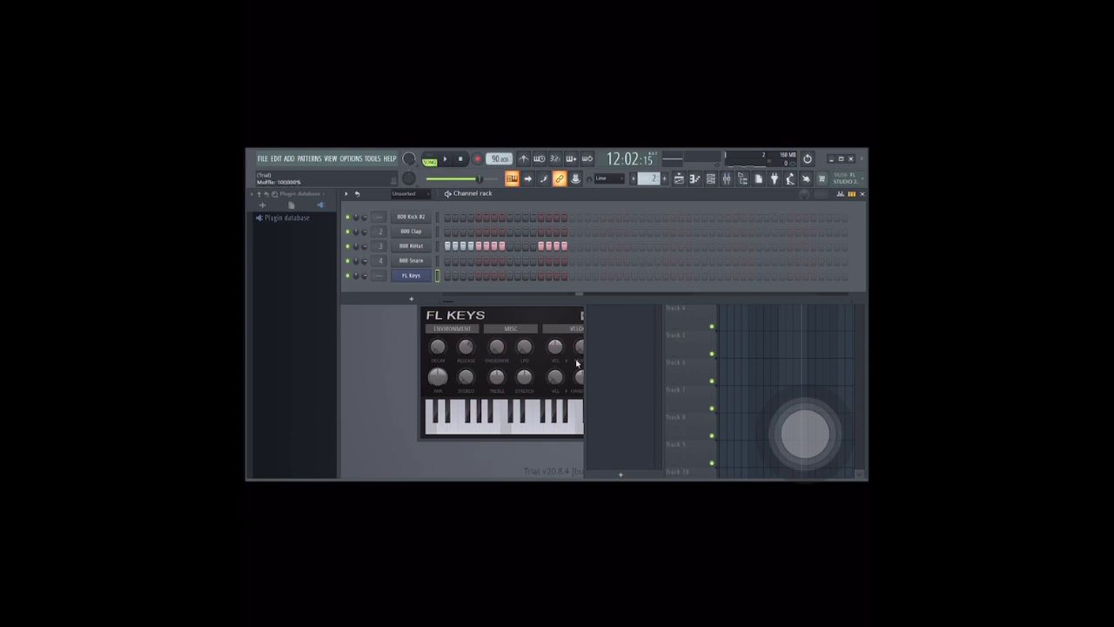
key(F5)
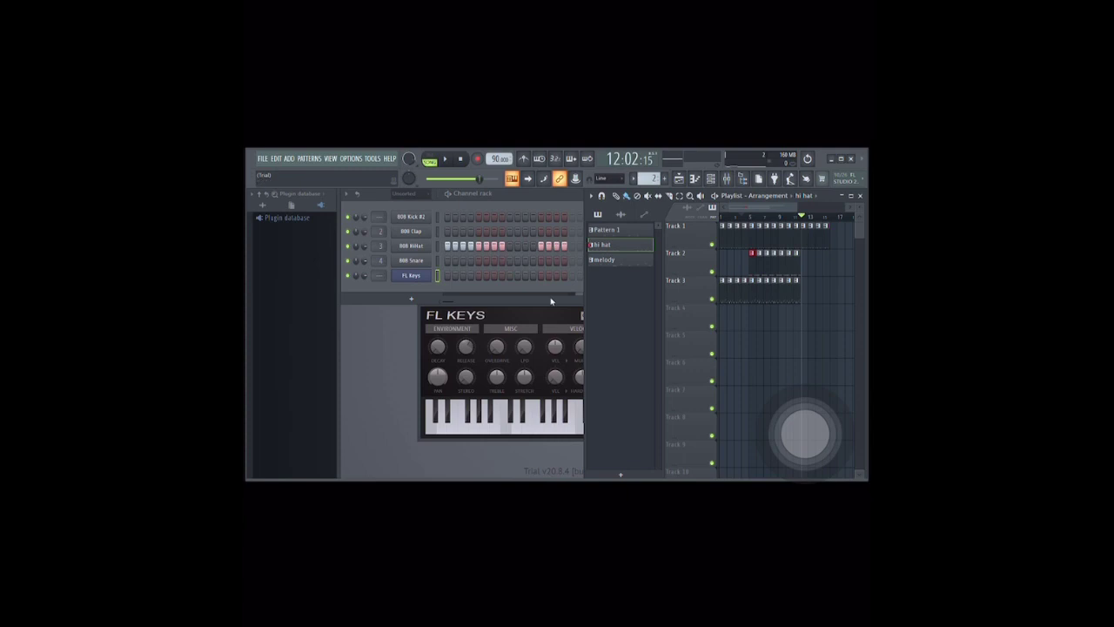
Step: Toggle PAT and back to SONG mode, then bring the Channel rack in front
click(429, 159)
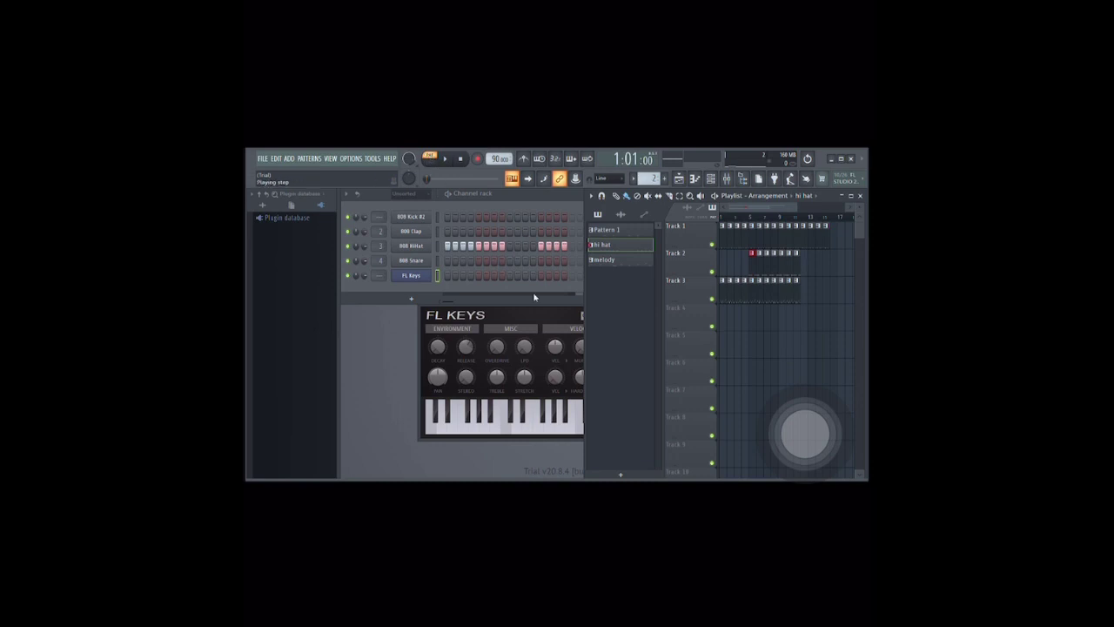
click(429, 160)
click(483, 289)
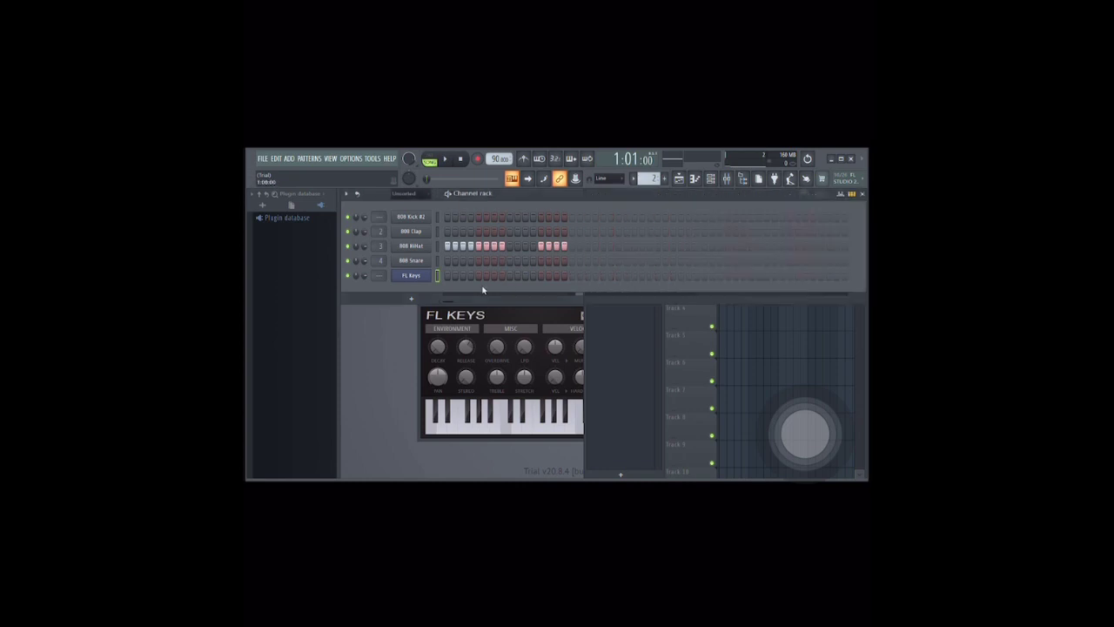